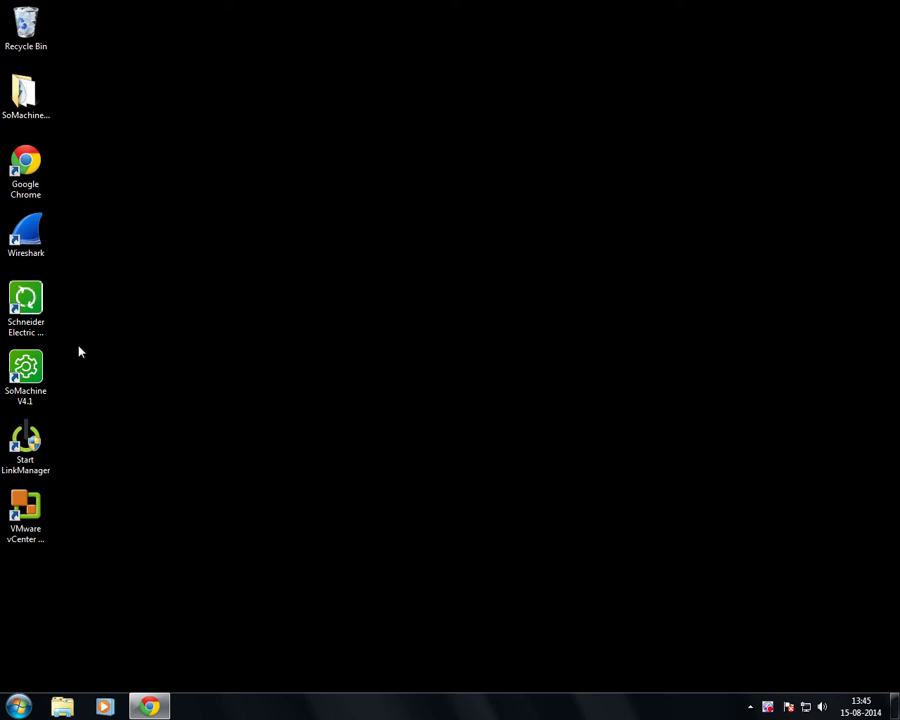
# Start Secomea LinkManager and log in to the gm07 GateManager domain
pyautogui.doubleClick(25, 445)
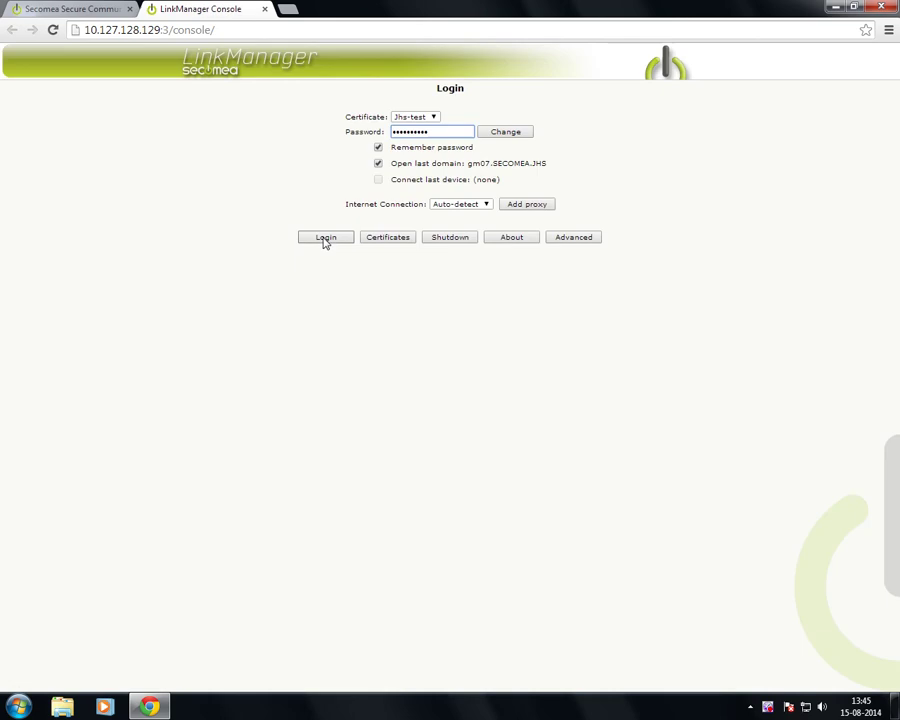
pyautogui.click(324, 239)
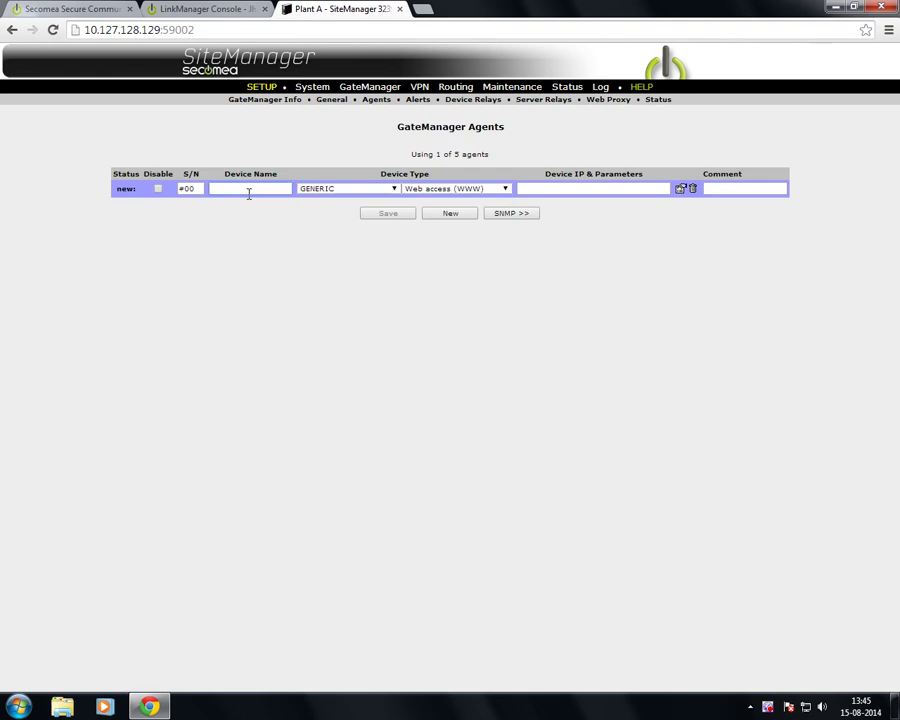
# Save a new agent 'HMI' of type Schneider Electric / Ethernet at 172.24.2.185
pyautogui.write('HMI')
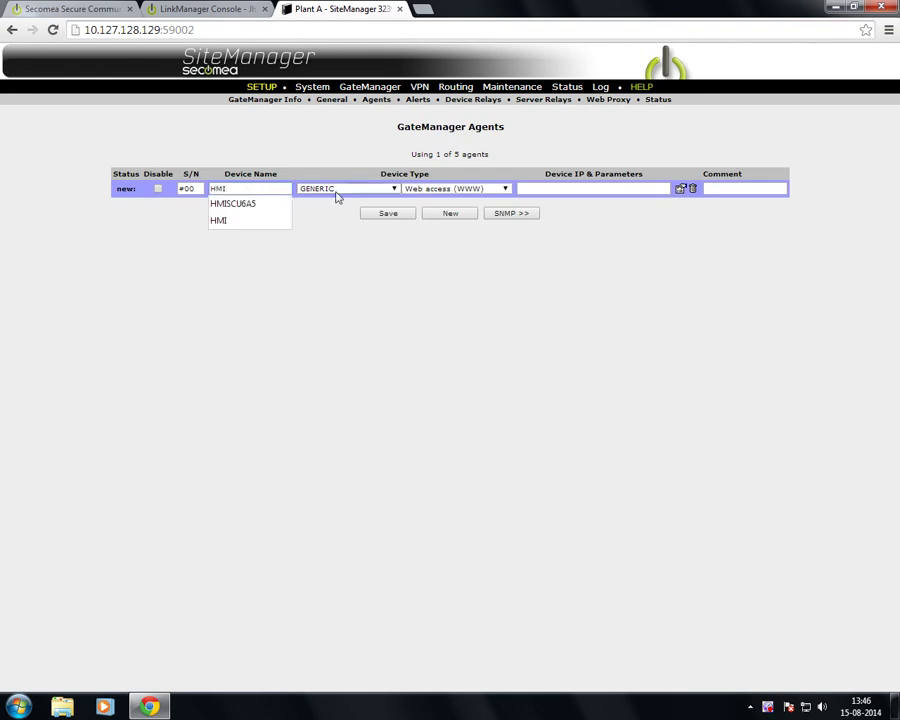
pyautogui.click(337, 190)
pyautogui.scroll(-3, 357, 325)
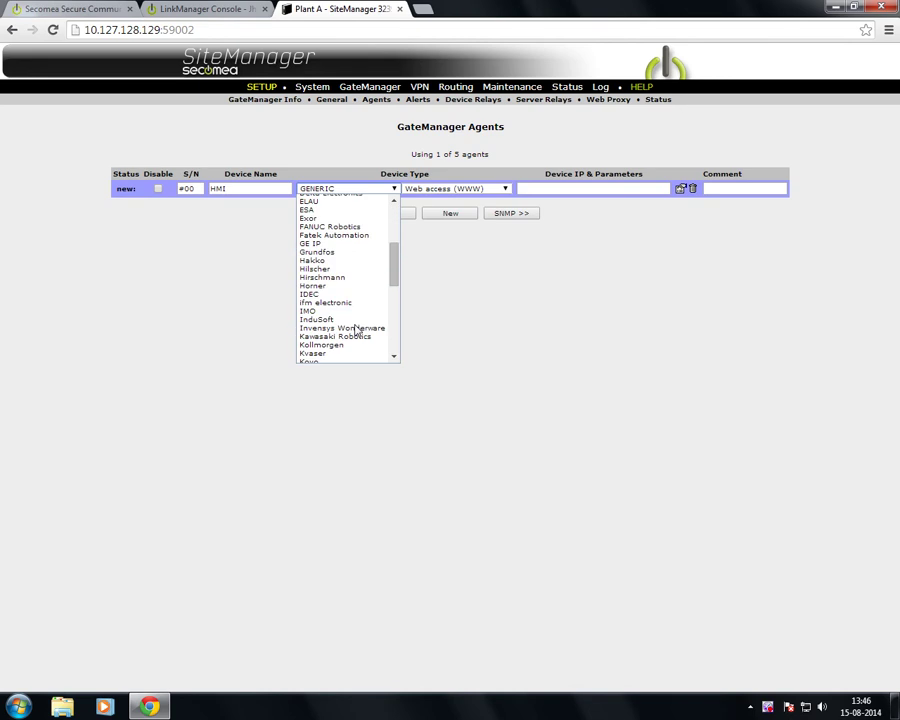
pyautogui.scroll(-3, 352, 330)
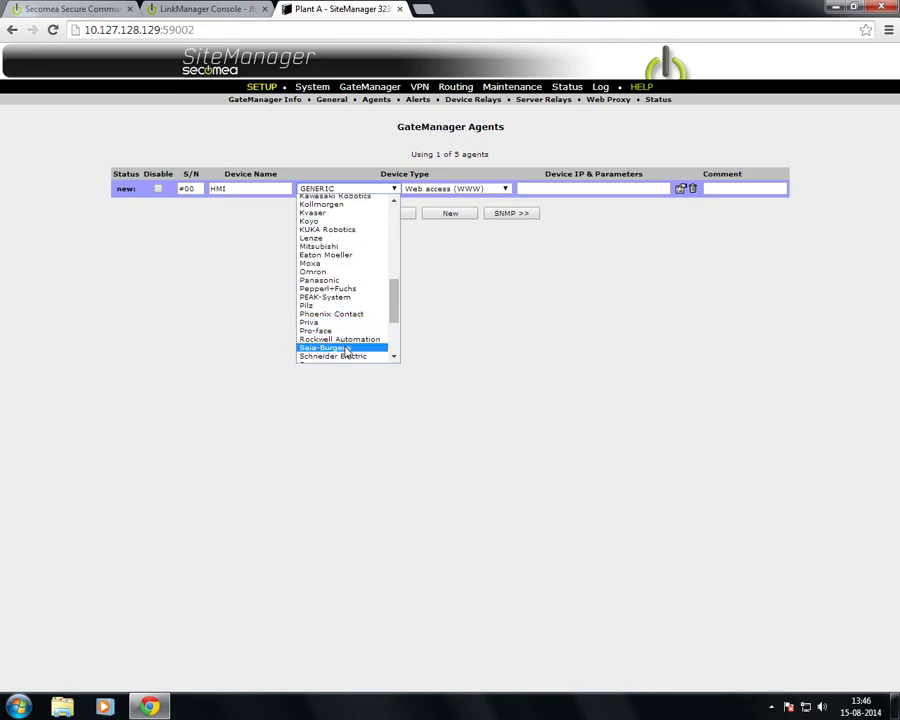
pyautogui.click(345, 356)
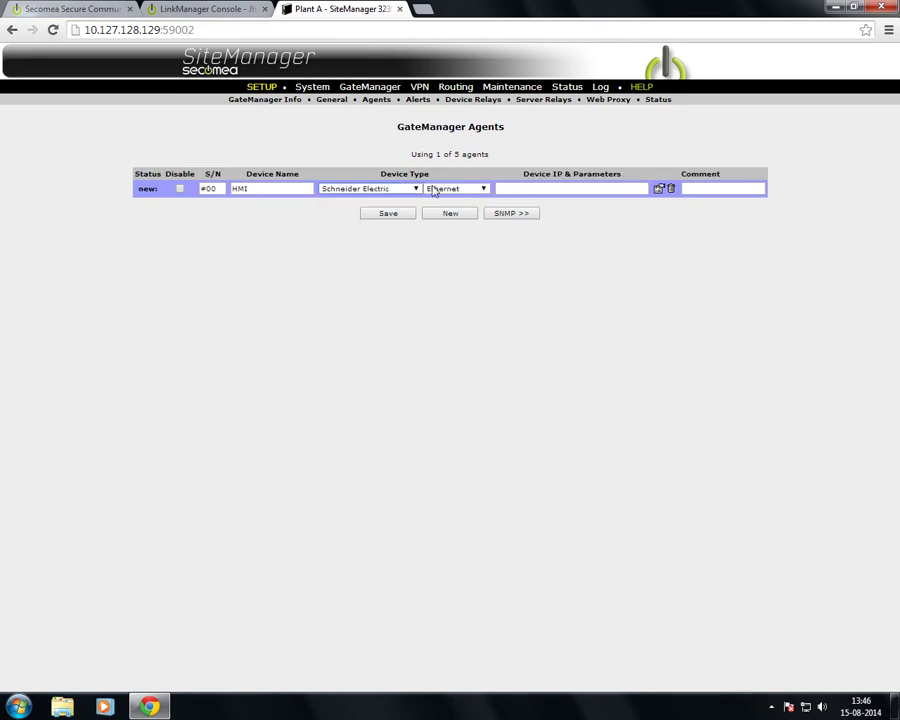
pyautogui.click(513, 188)
pyautogui.write('172.24.2.')
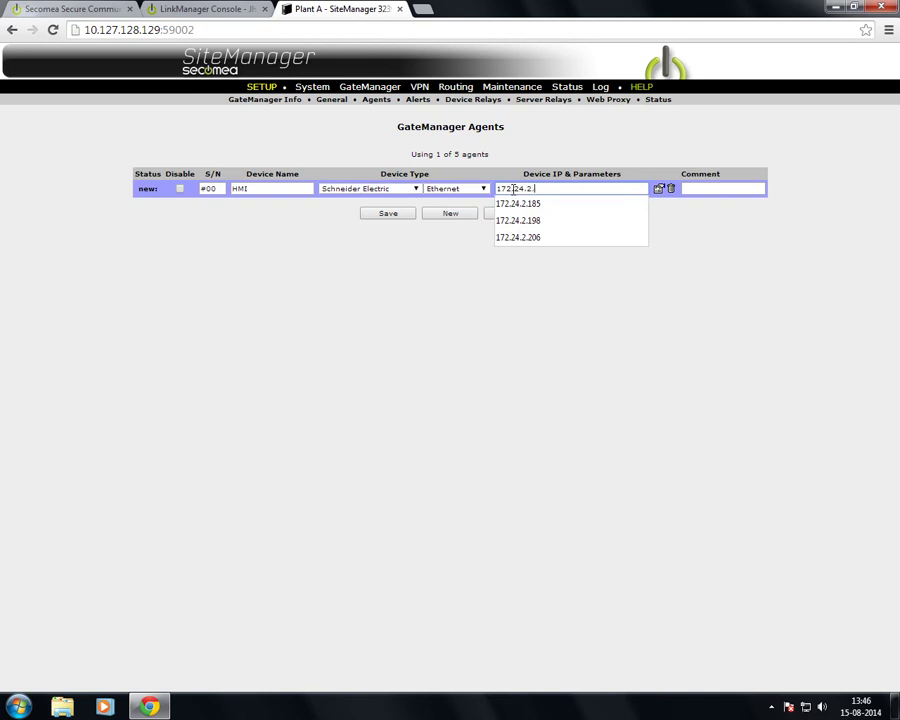
pyautogui.write('185')
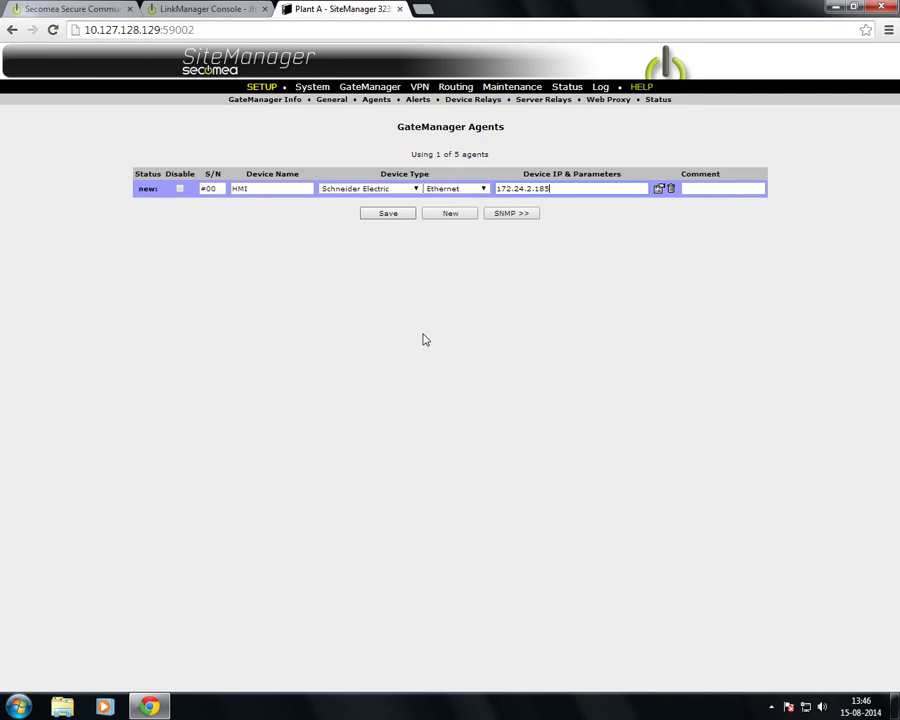
pyautogui.press('Return')
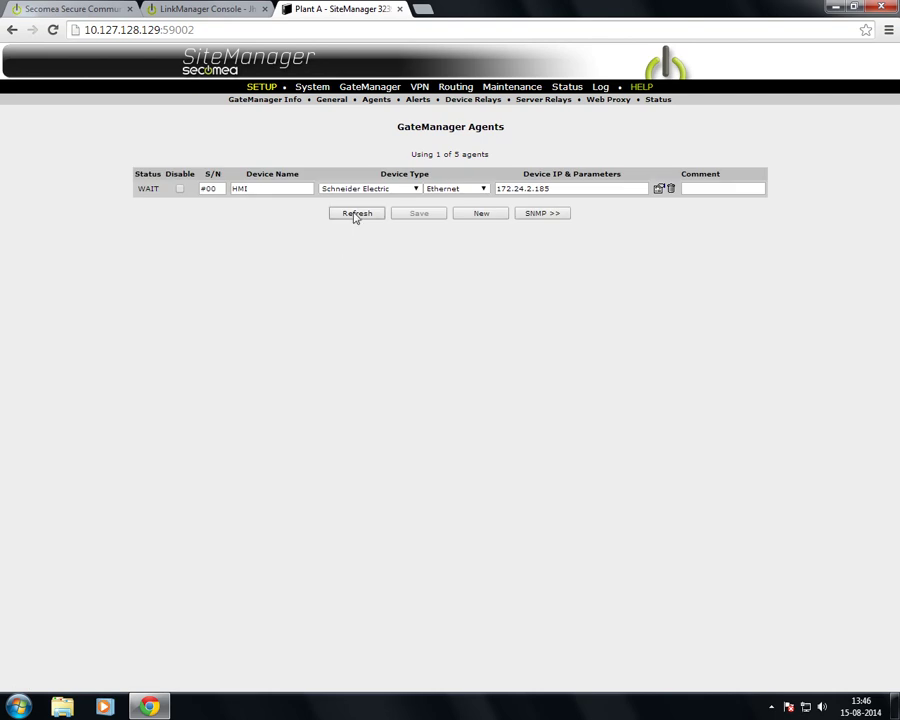
# Refresh the Agents page twice until the HMI agent shows IDLE
pyautogui.click(355, 214)
pyautogui.click(360, 215)
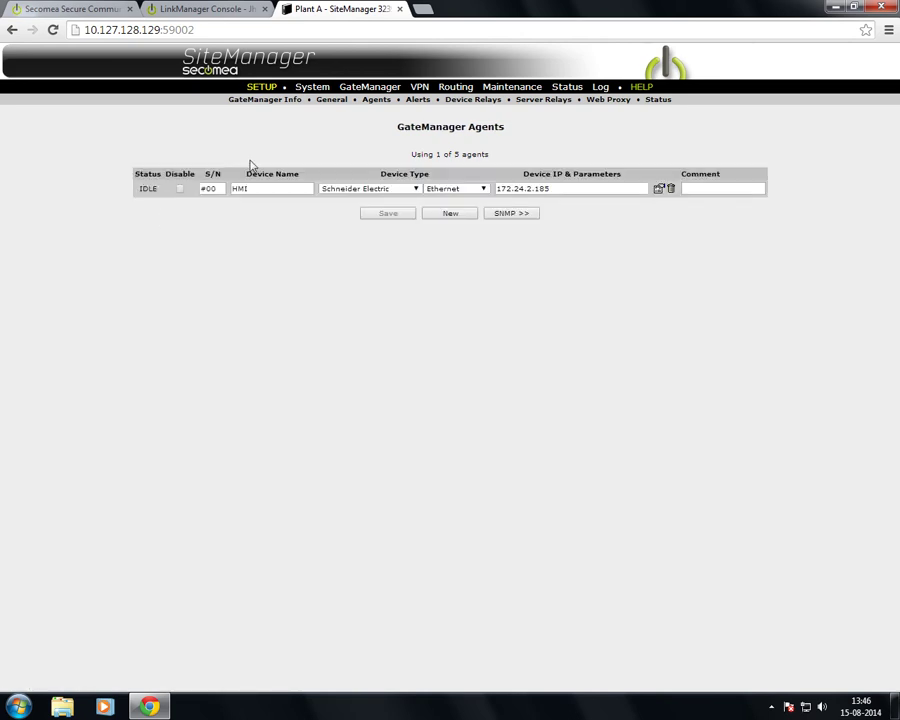
# Back in the console, refresh, expand Plant A and connect to the HMI (Plant A) device
pyautogui.click(400, 9)
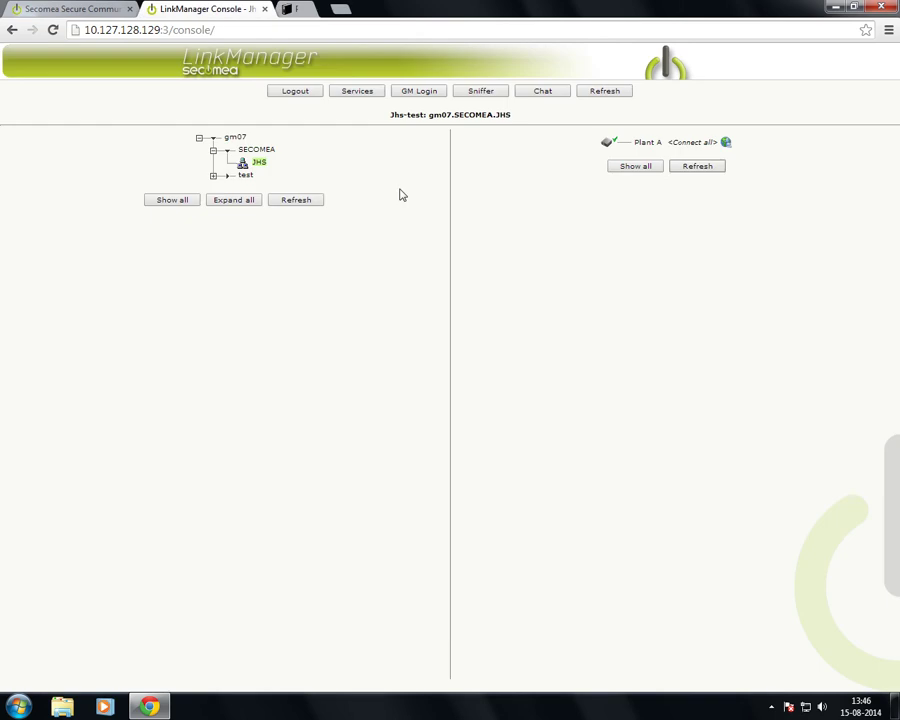
pyautogui.click(605, 91)
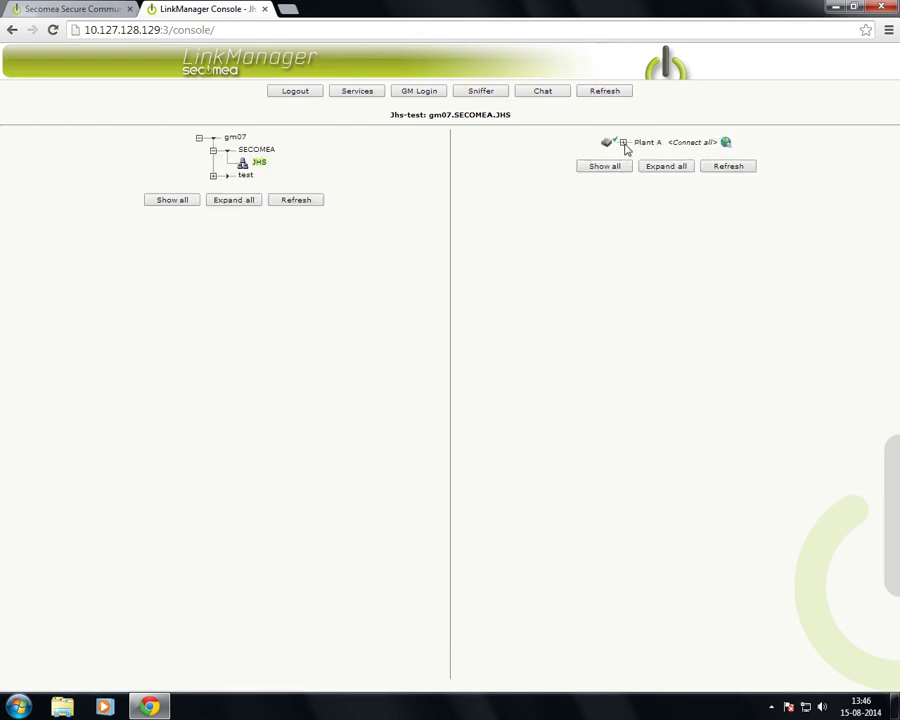
pyautogui.click(624, 143)
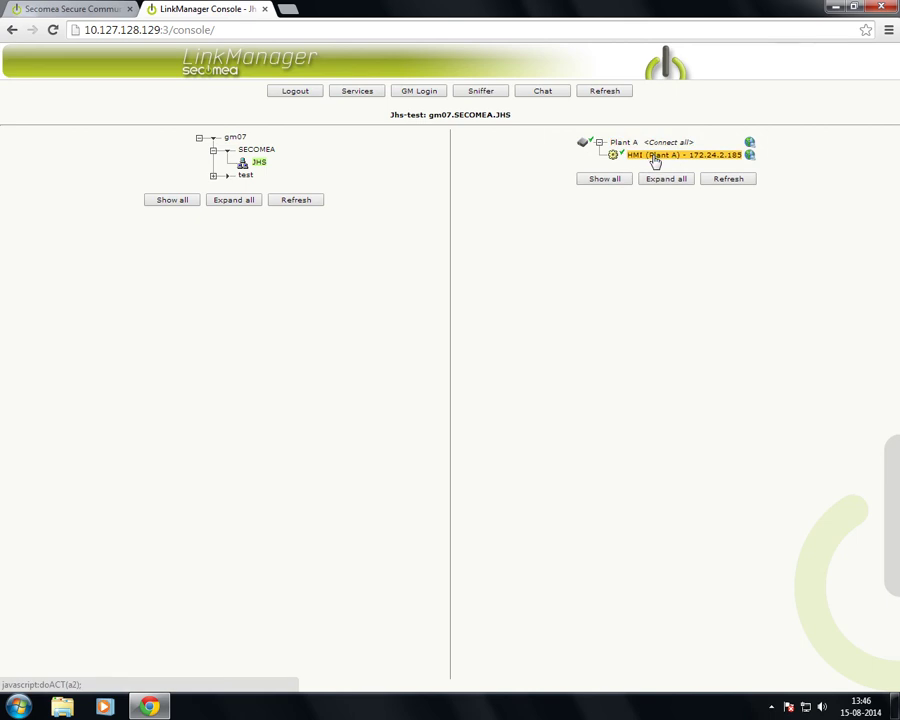
pyautogui.click(655, 158)
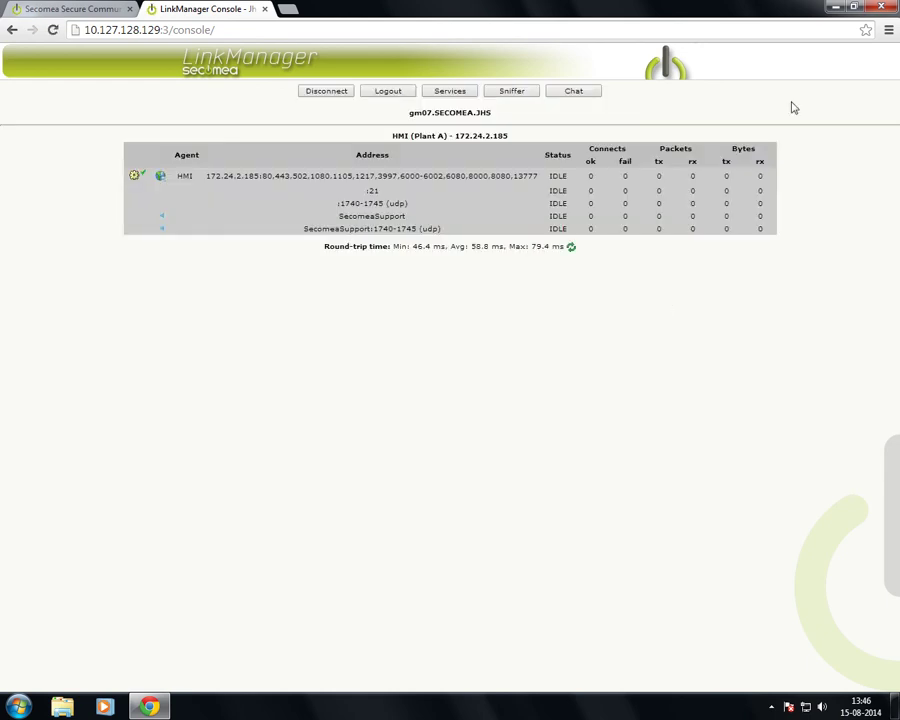
# Minimize Chrome and start SoMachine V4.1 from its desktop icon
pyautogui.click(837, 6)
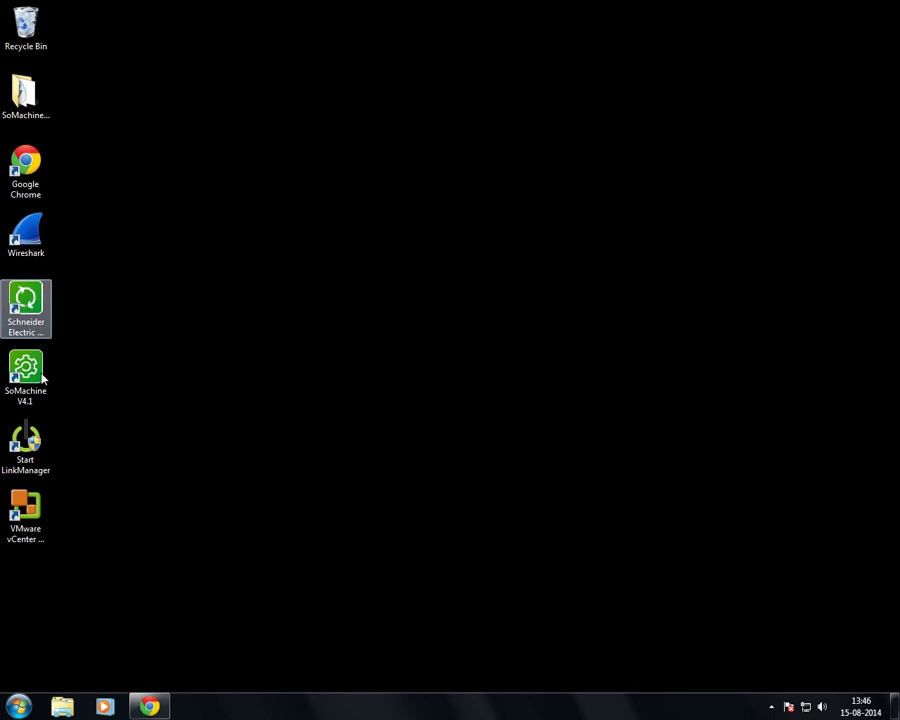
pyautogui.doubleClick(25, 372)
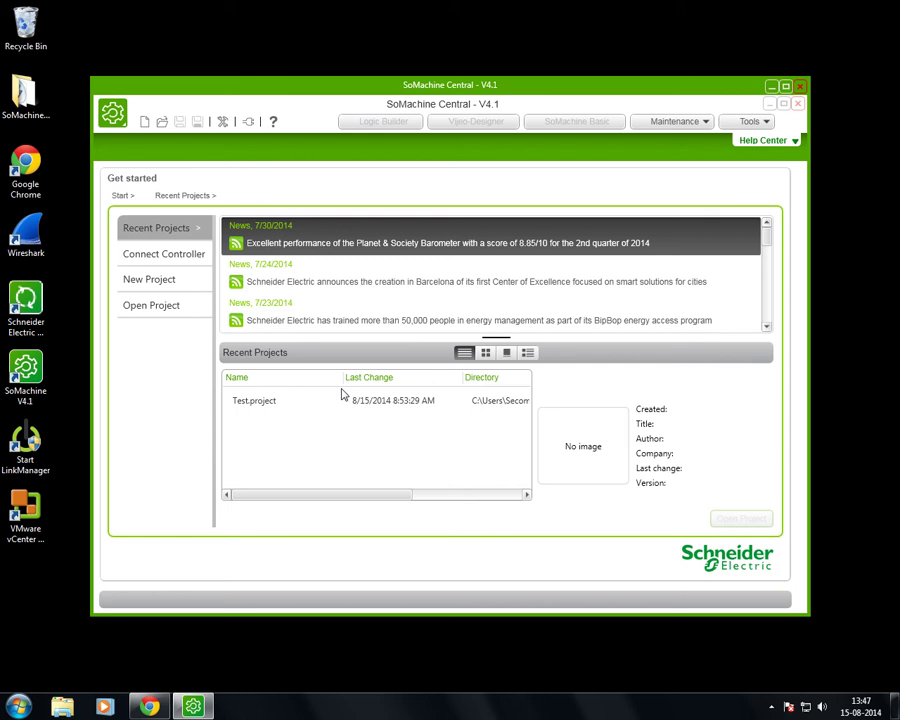
# Create an Empty Project, renaming Untitled to 'Secomea Test'
pyautogui.click(166, 281)
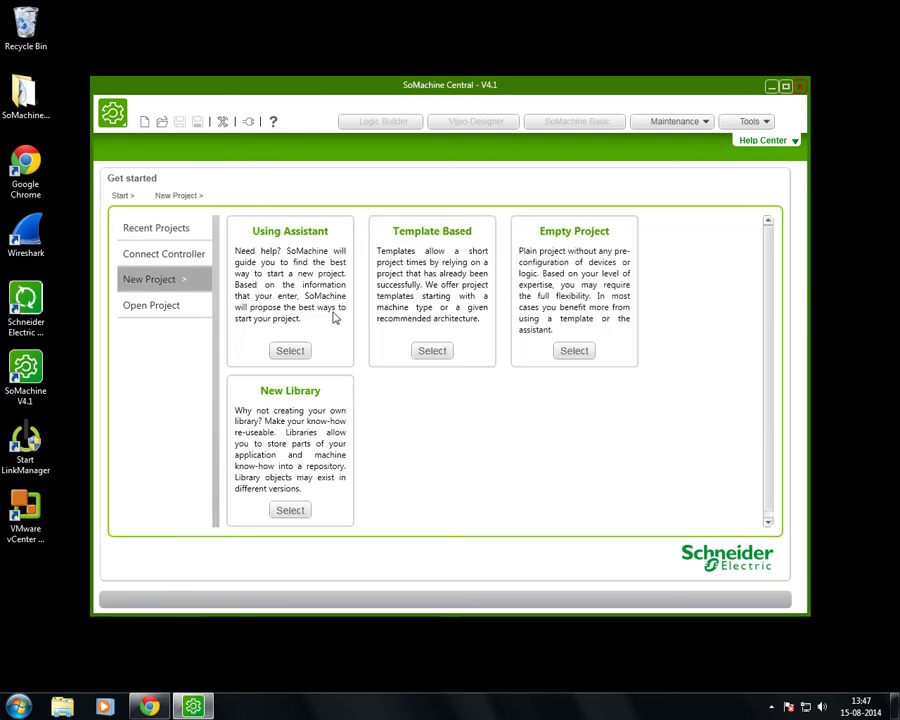
pyautogui.click(200, 285)
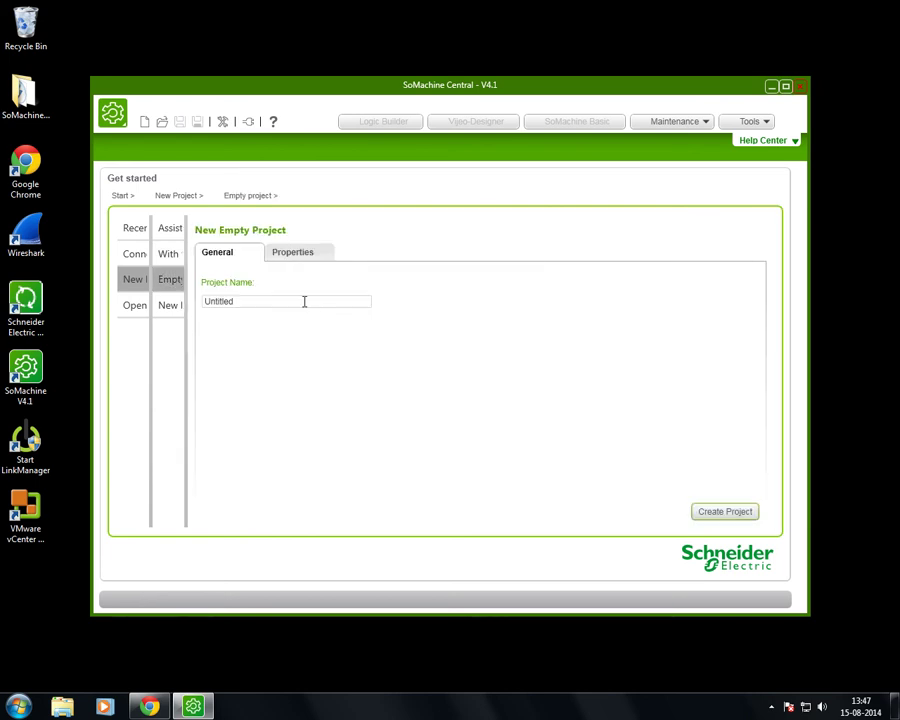
pyautogui.click(304, 301)
pyautogui.doubleClick(304, 301)
pyautogui.write('Secomea ')
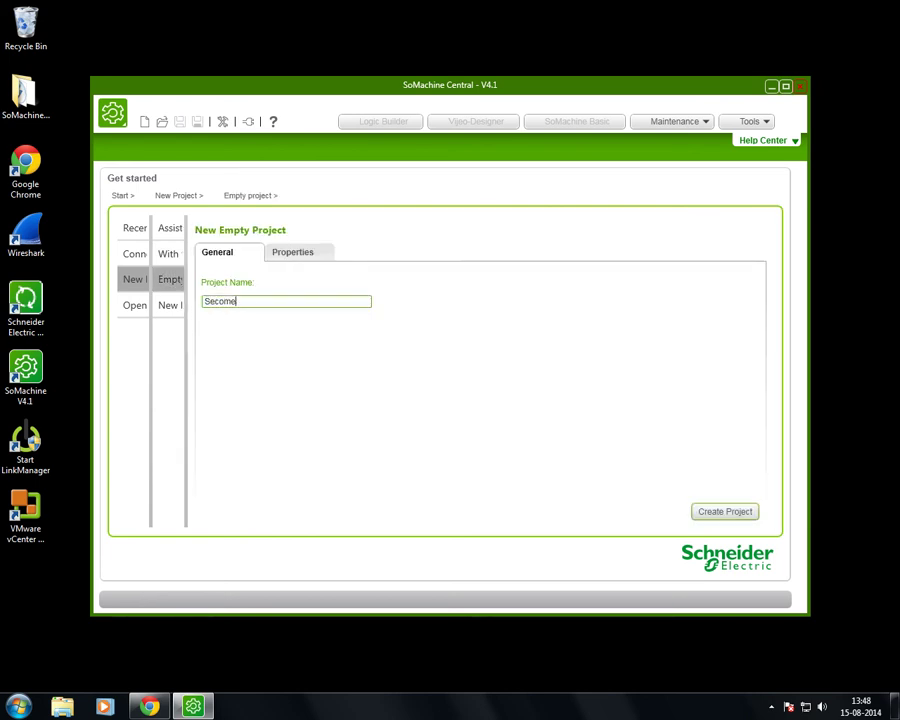
pyautogui.write('Test')
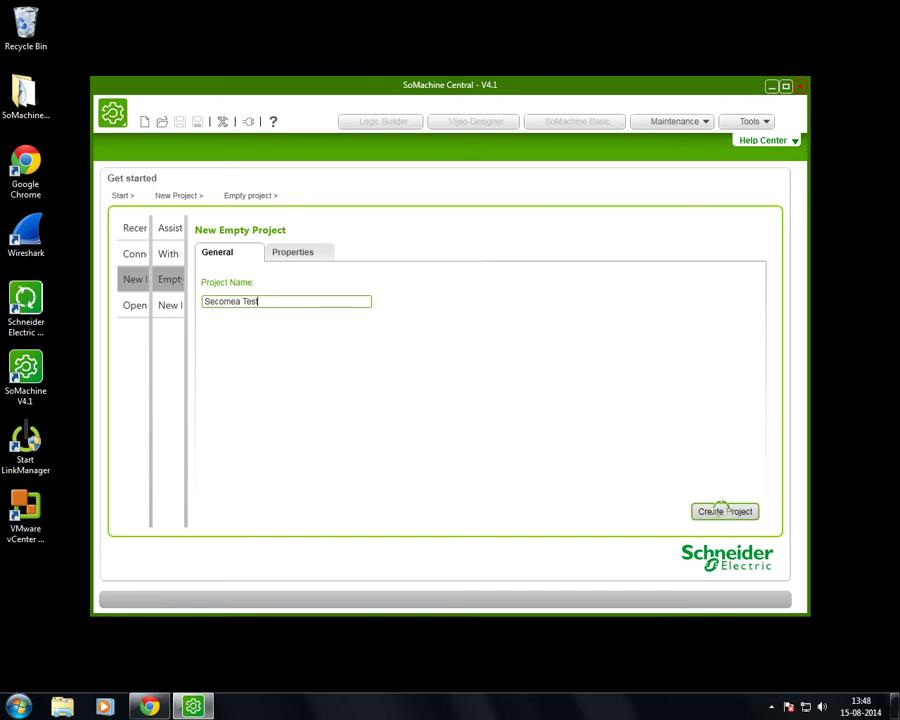
pyautogui.click(699, 510)
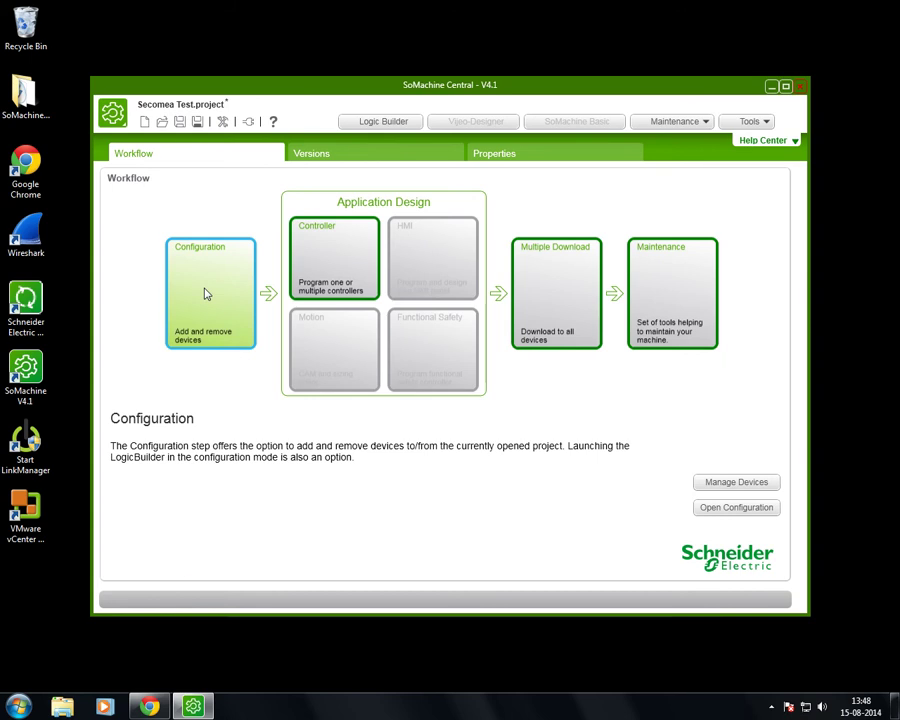
# Add HMISCUxA5 from HMI Controller > HMISCU Series to Project Devices and confirm
pyautogui.click(205, 293)
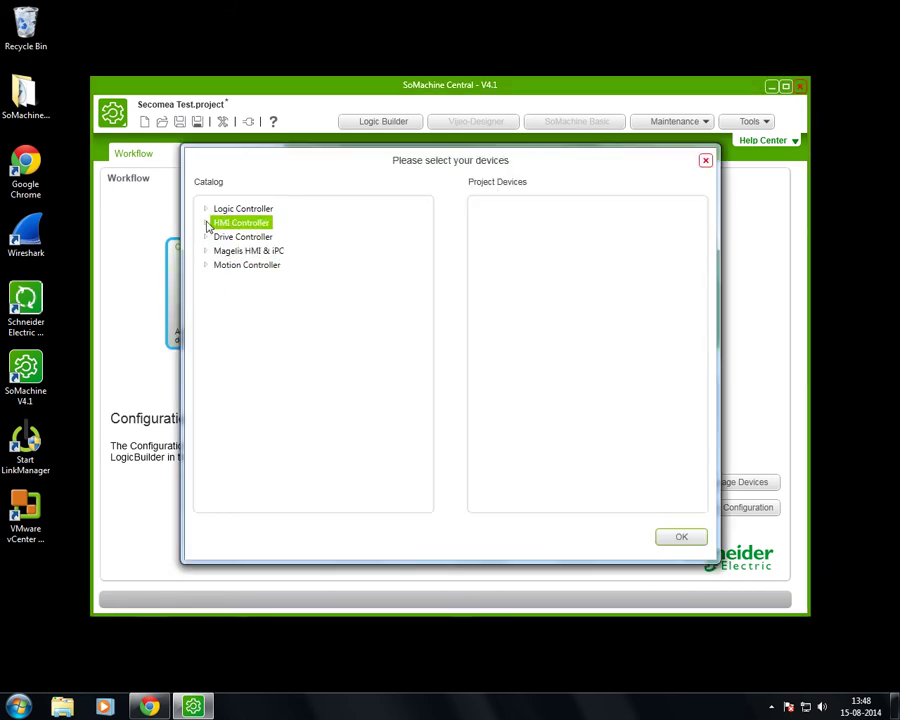
pyautogui.click(205, 222)
pyautogui.click(216, 251)
pyautogui.click(258, 266)
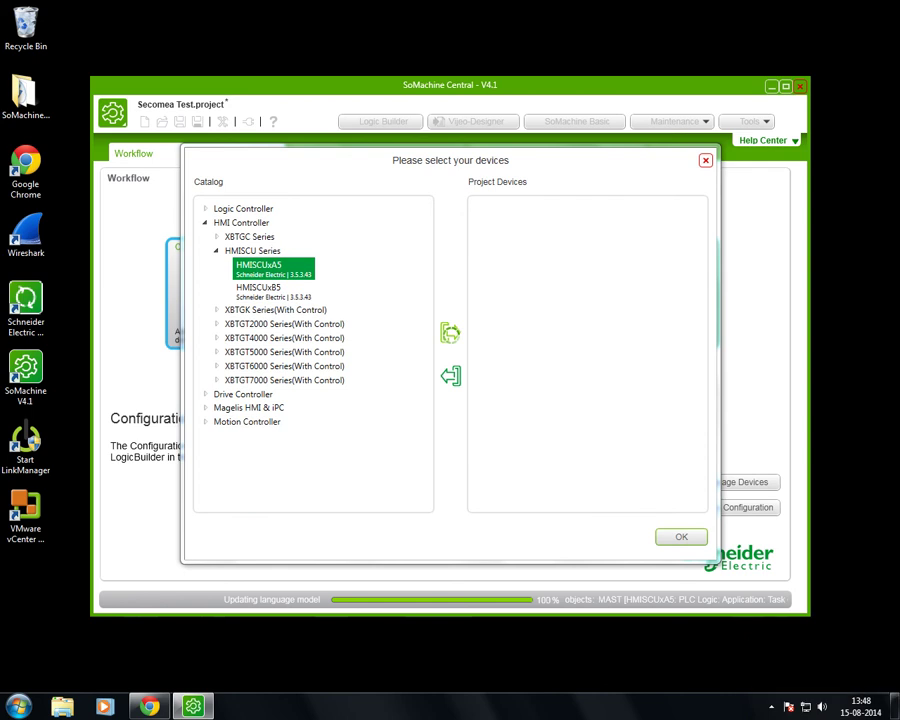
pyautogui.click(682, 538)
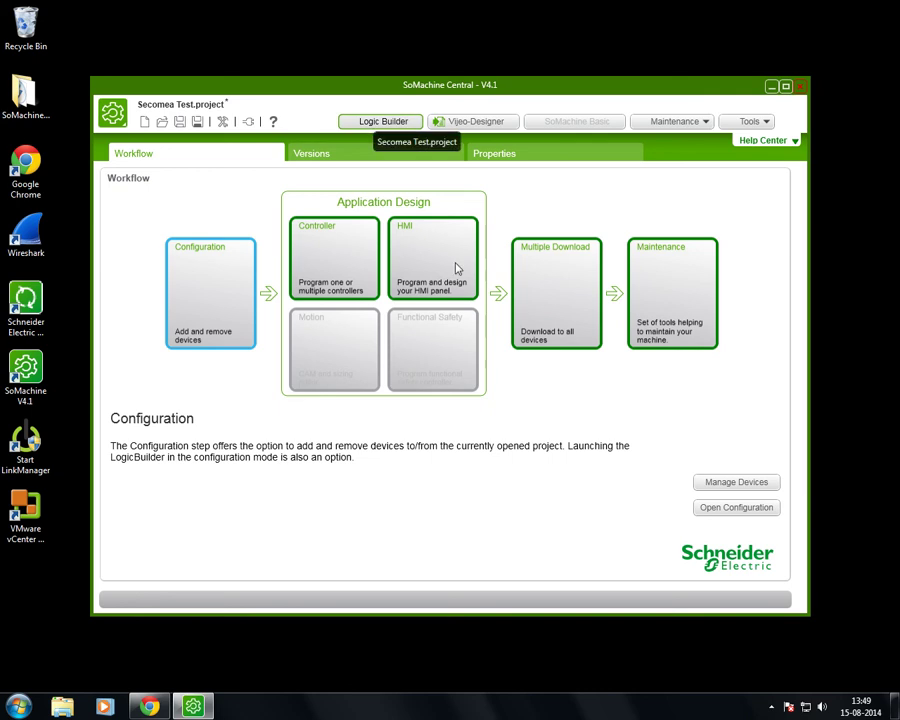
# Open Logic Builder, show HMISCUxA5's Controller selection tab, and maximize the window
pyautogui.click(470, 292)
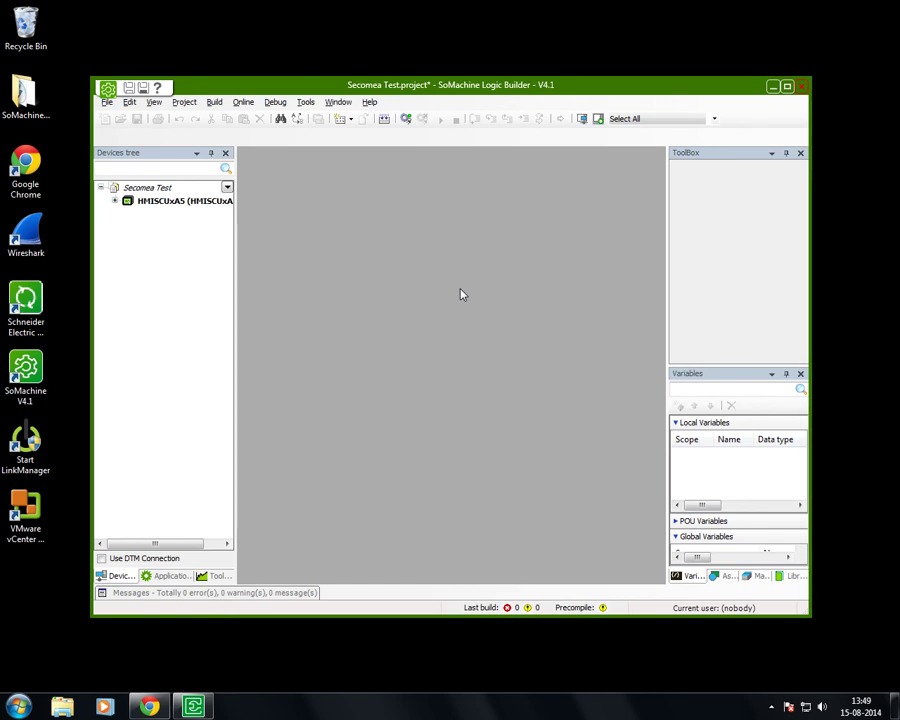
pyautogui.click(171, 204)
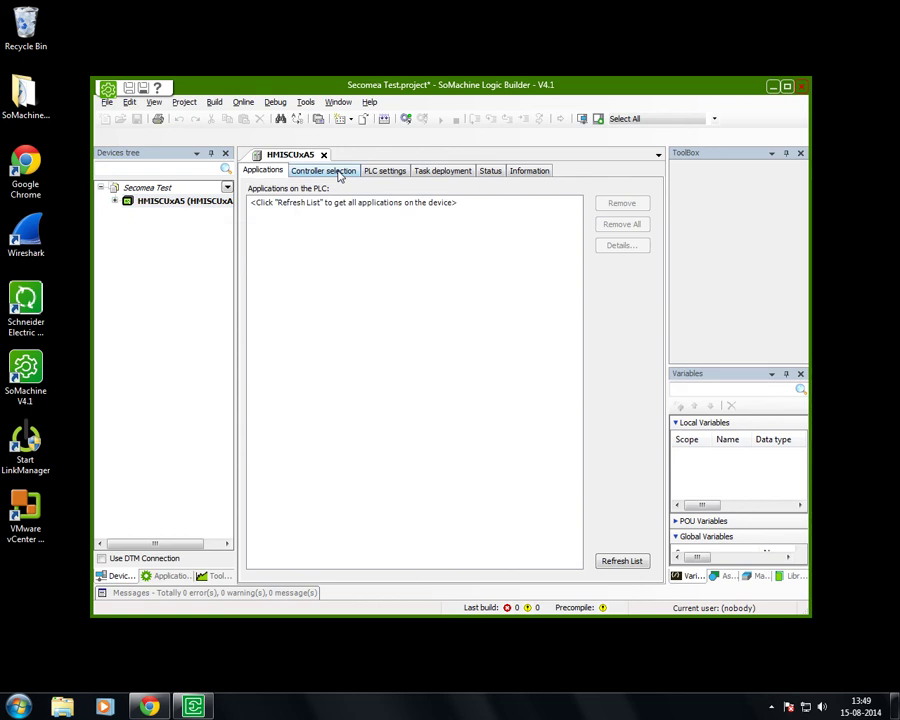
pyautogui.click(340, 176)
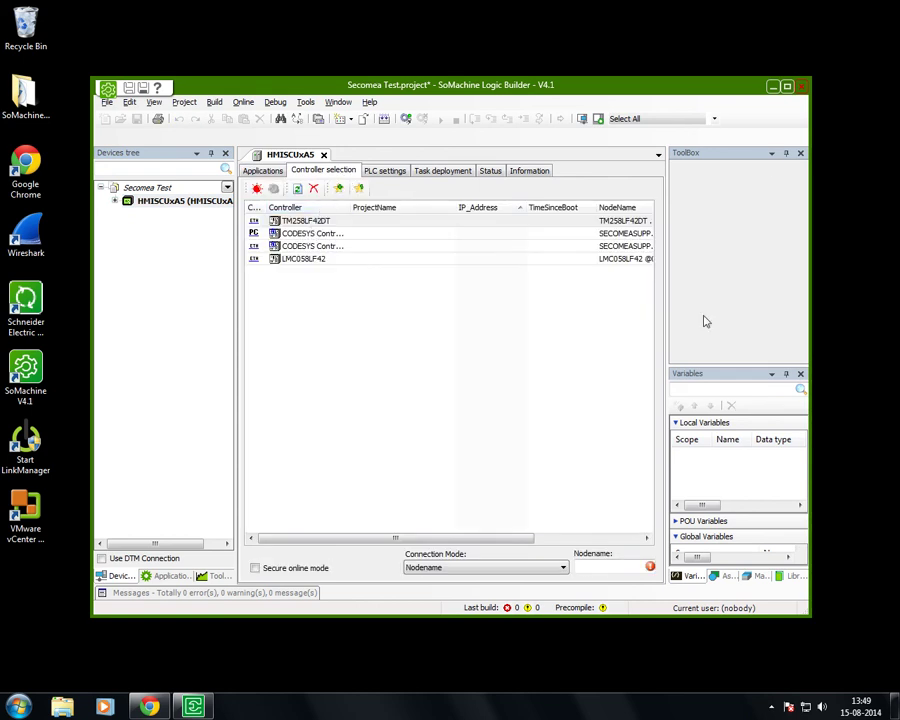
pyautogui.press('super+Up')
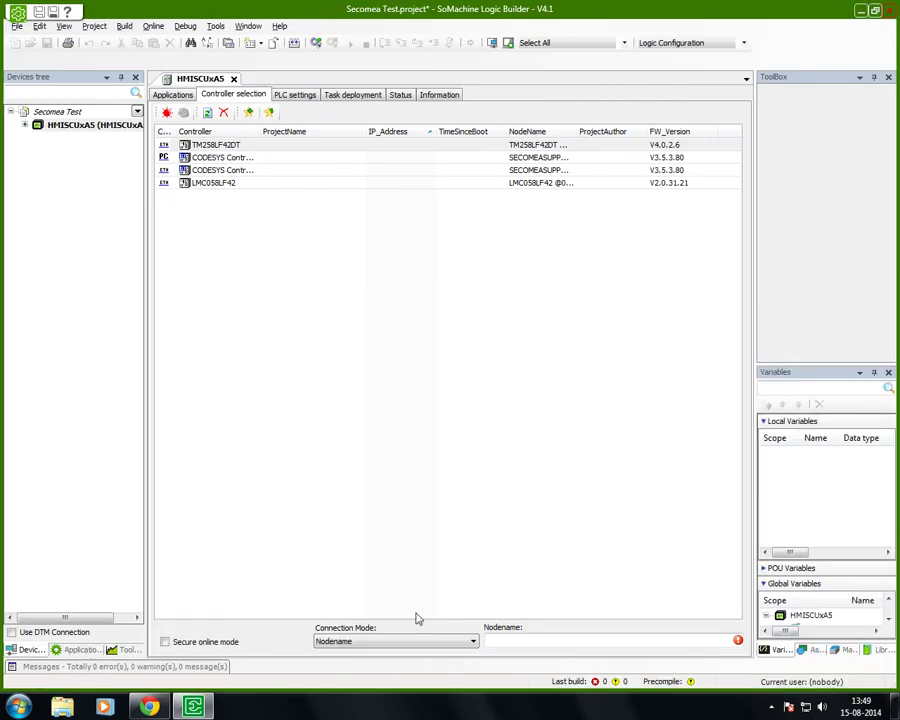
# Set Nodename via NAT (Remote TCP) to 172.24.2.185 port 1105 and test the connection
pyautogui.click(421, 643)
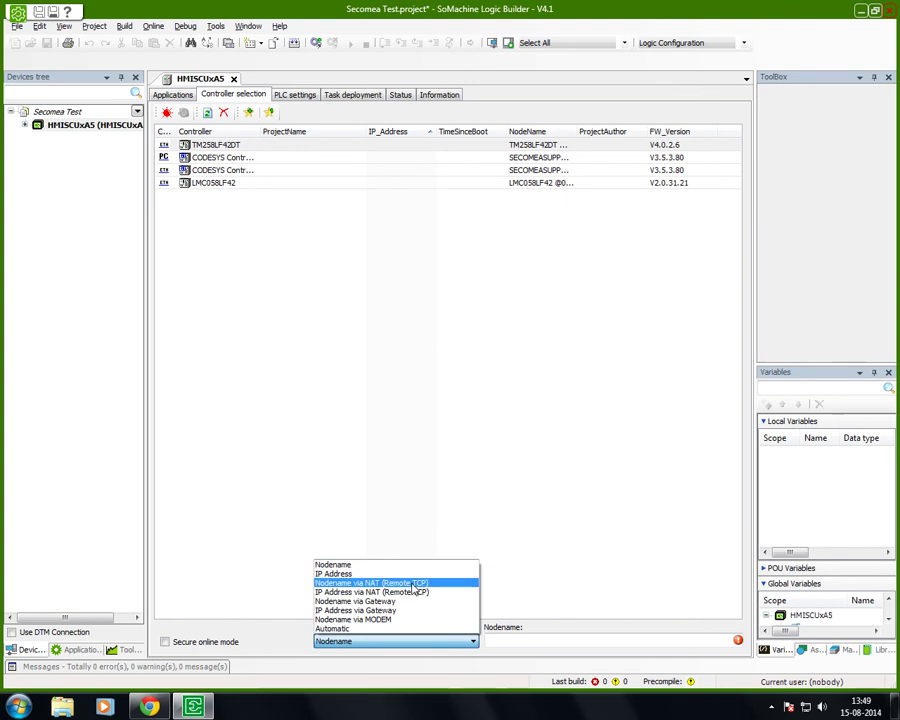
pyautogui.click(414, 584)
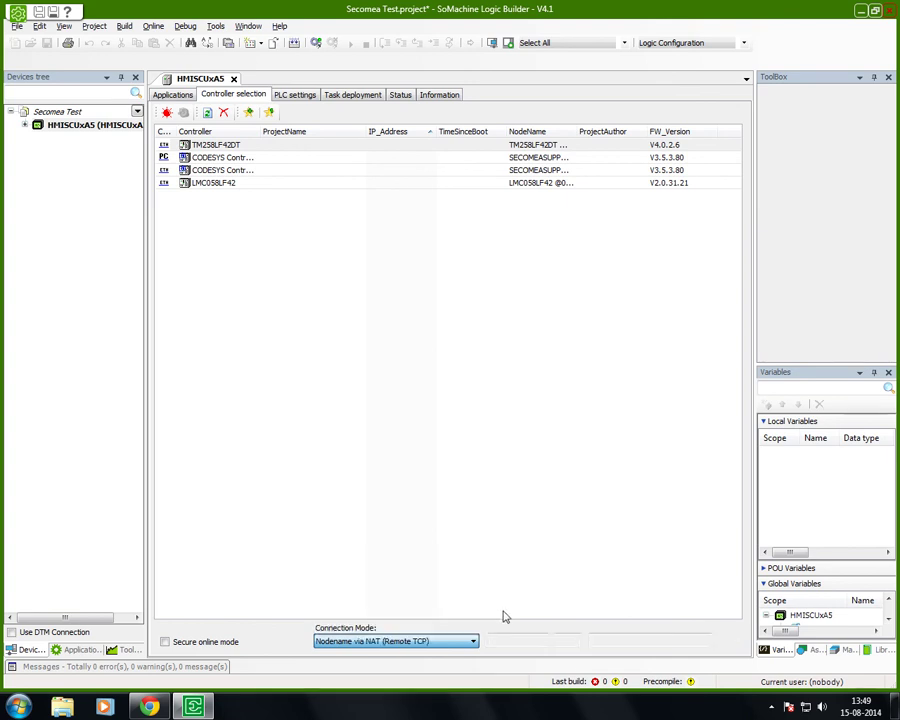
pyautogui.click(504, 640)
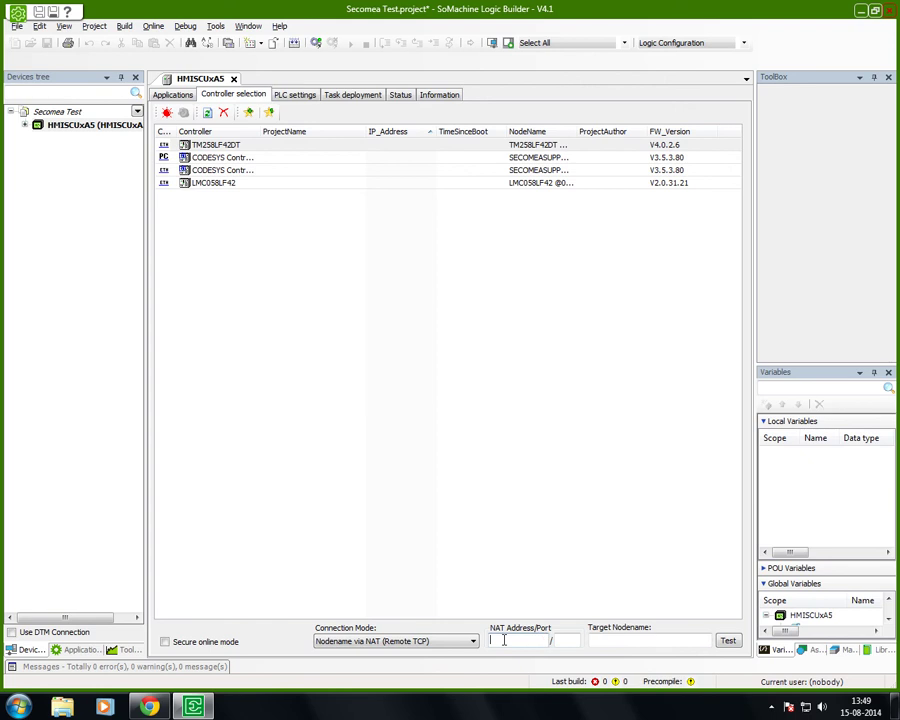
pyautogui.write('172.24.2.1')
pyautogui.write('85')
pyautogui.click(568, 637)
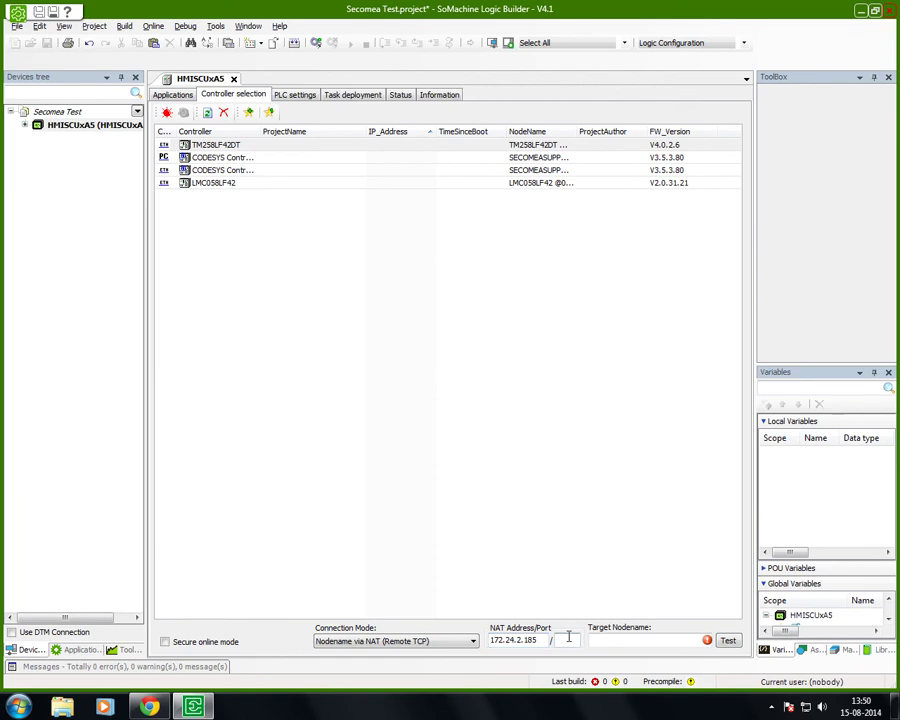
pyautogui.write('1106')
pyautogui.press('BackSpace')
pyautogui.write('5')
pyautogui.click(612, 640)
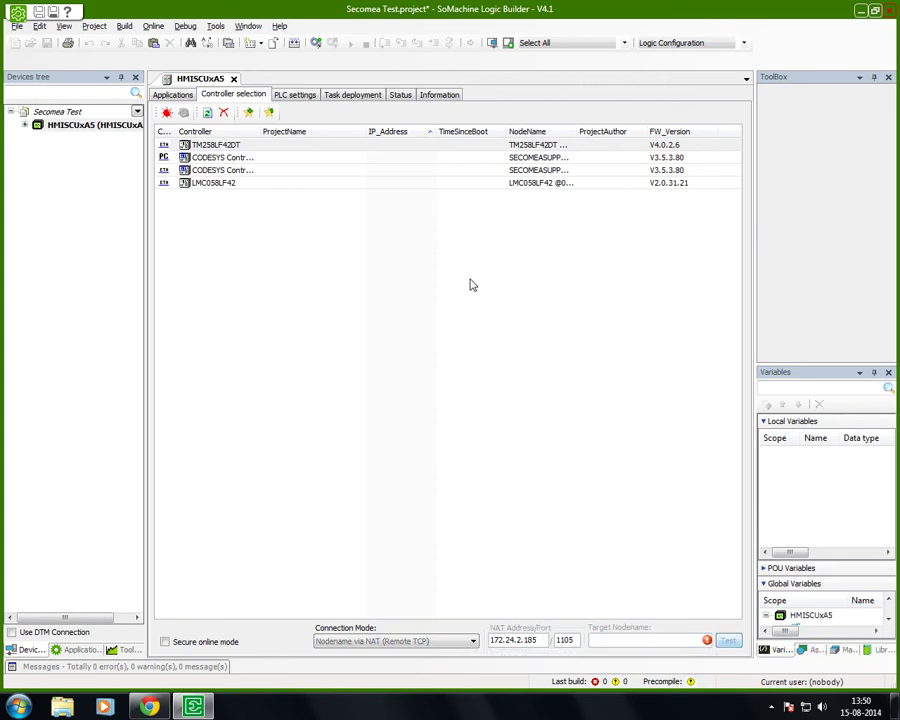
pyautogui.click(207, 112)
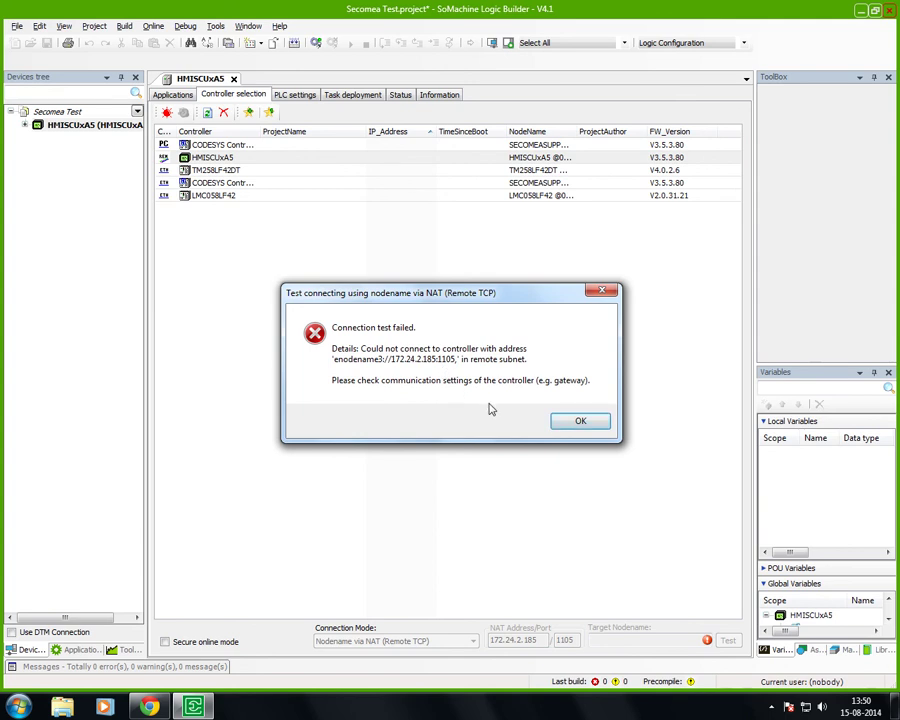
# Select the HMISCUxA5 row, reselect Nodename via NAT, and retest the connection successfully
pyautogui.click(575, 422)
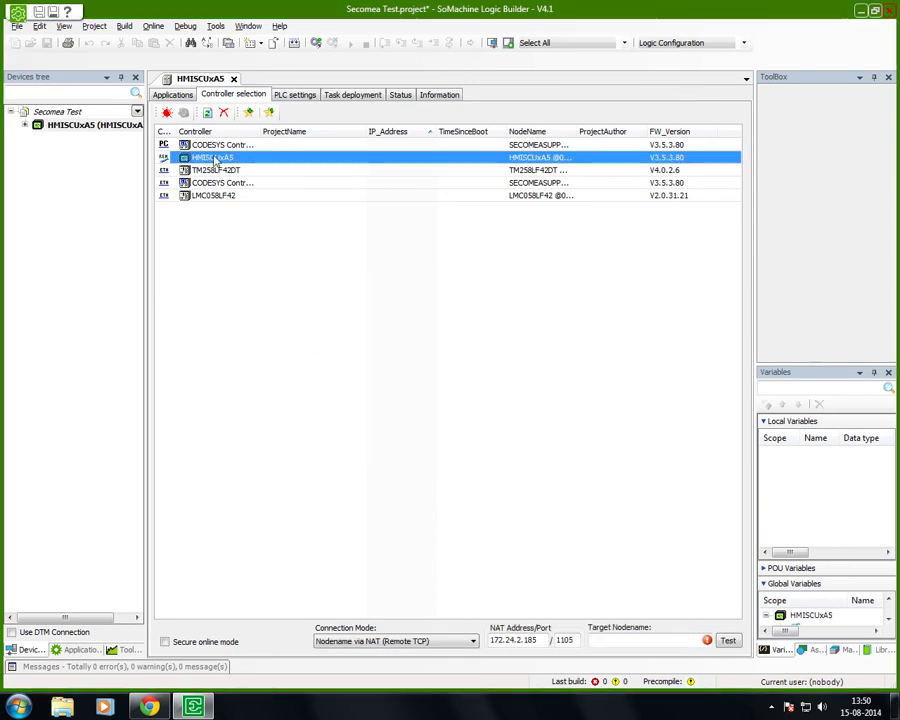
pyautogui.doubleClick(212, 160)
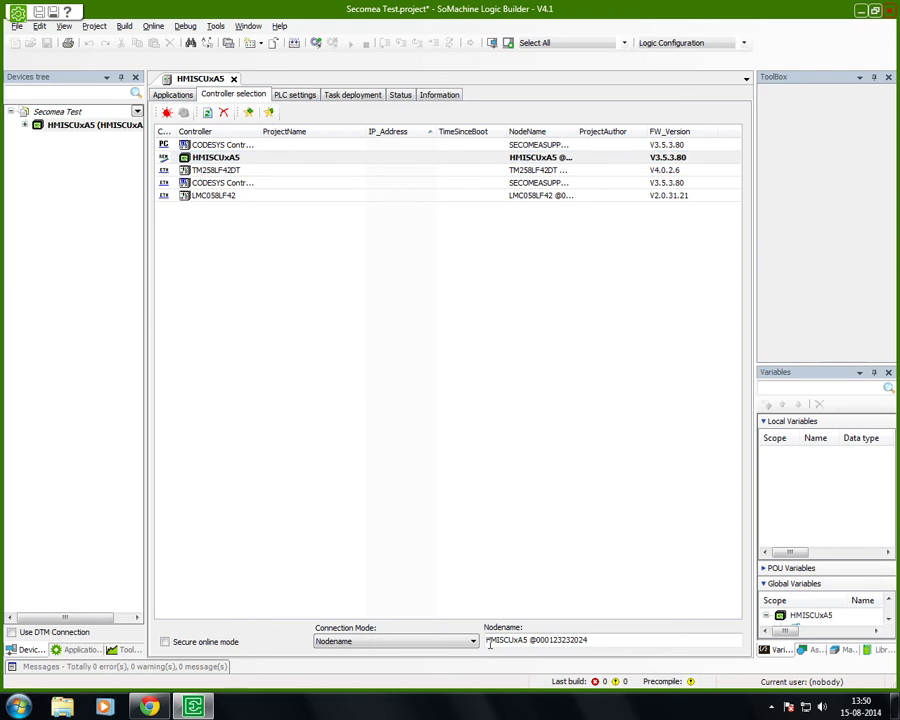
pyautogui.click(414, 641)
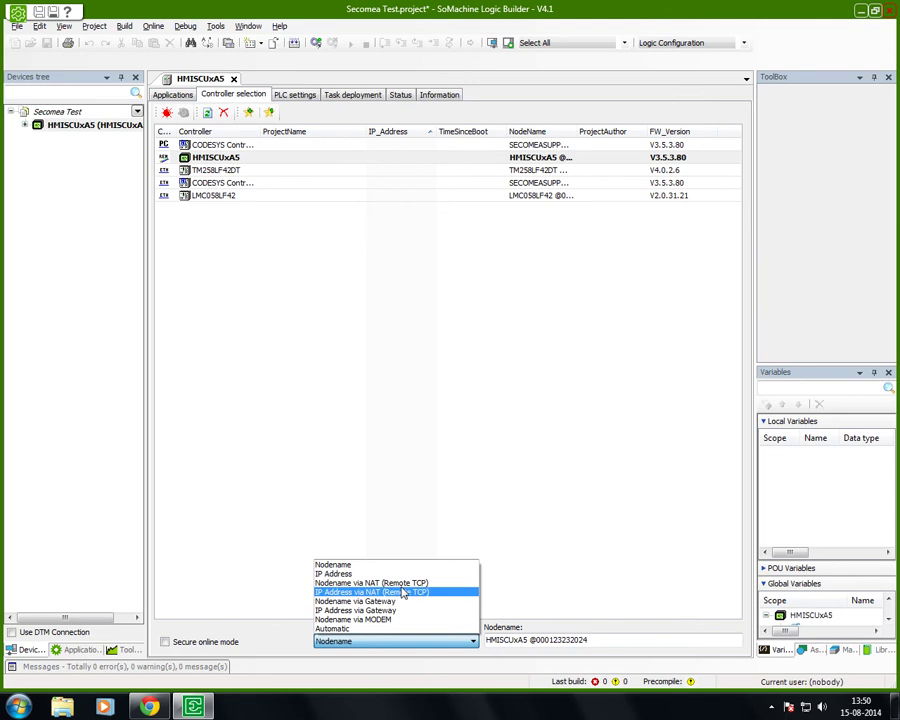
pyautogui.click(404, 582)
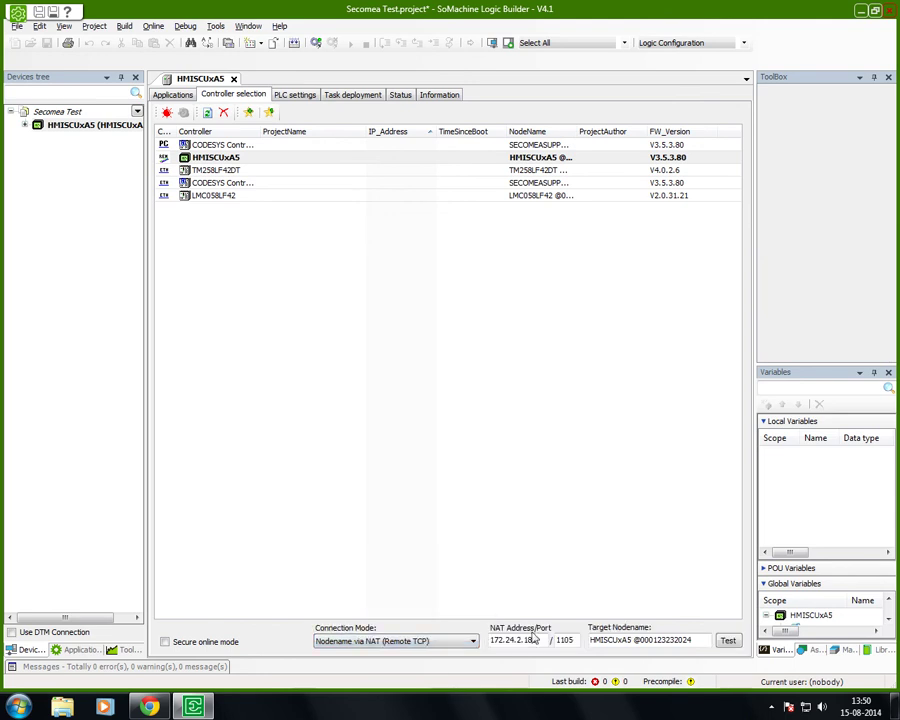
pyautogui.click(728, 640)
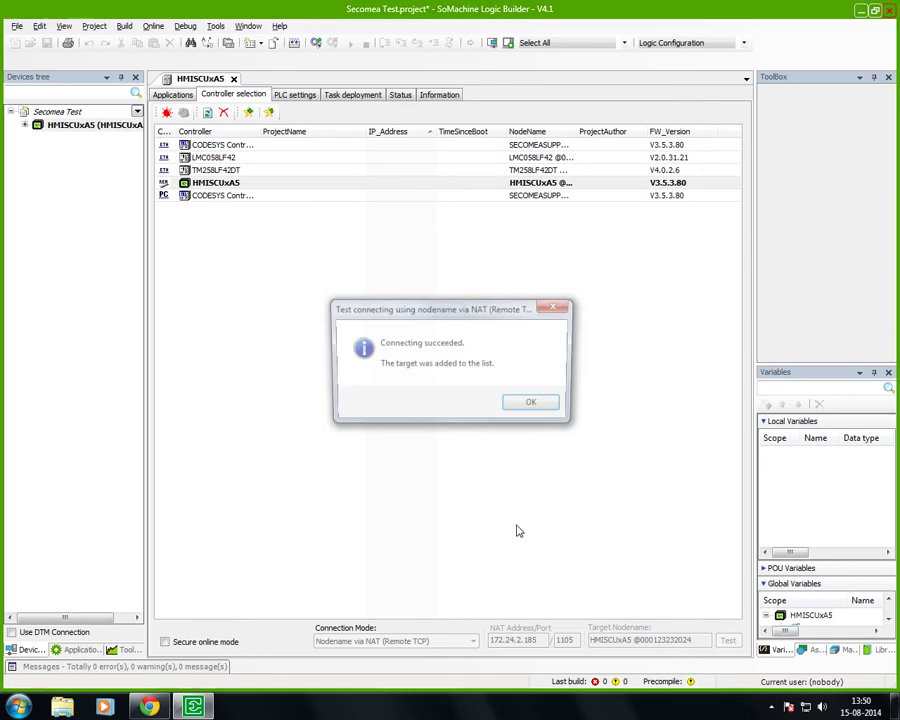
# Dismiss the connection message, then log in to HMISCUxA5, accepting the equipment-operation warning
pyautogui.click(534, 406)
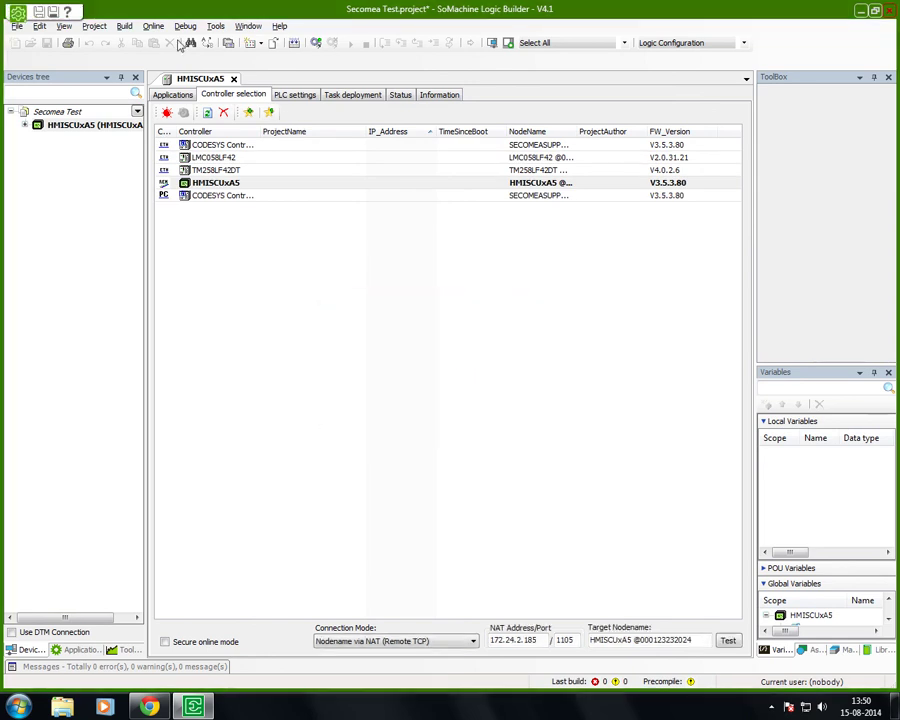
pyautogui.click(153, 26)
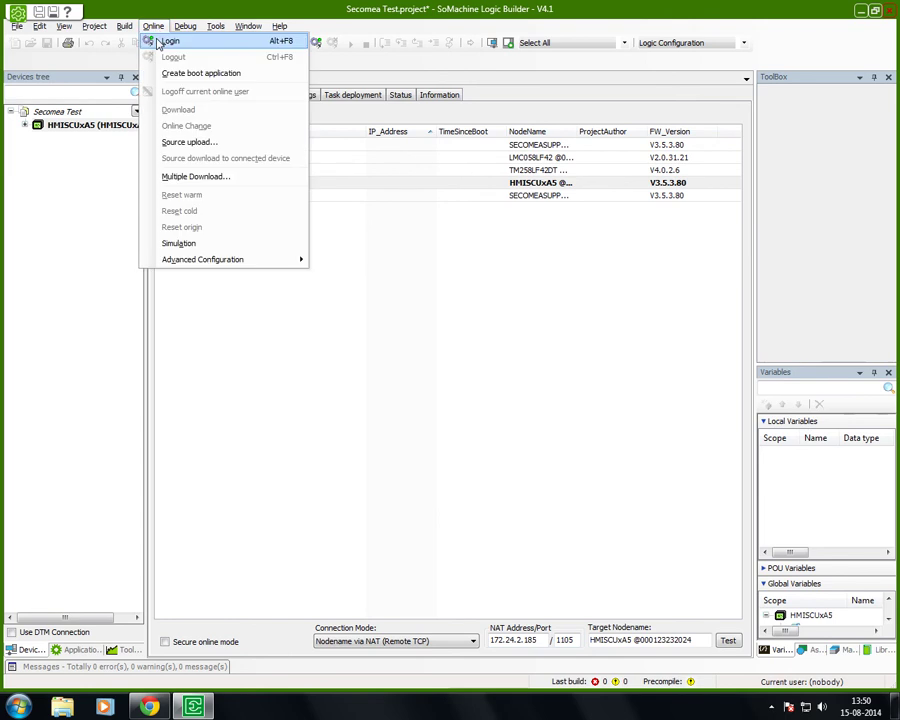
pyautogui.click(166, 41)
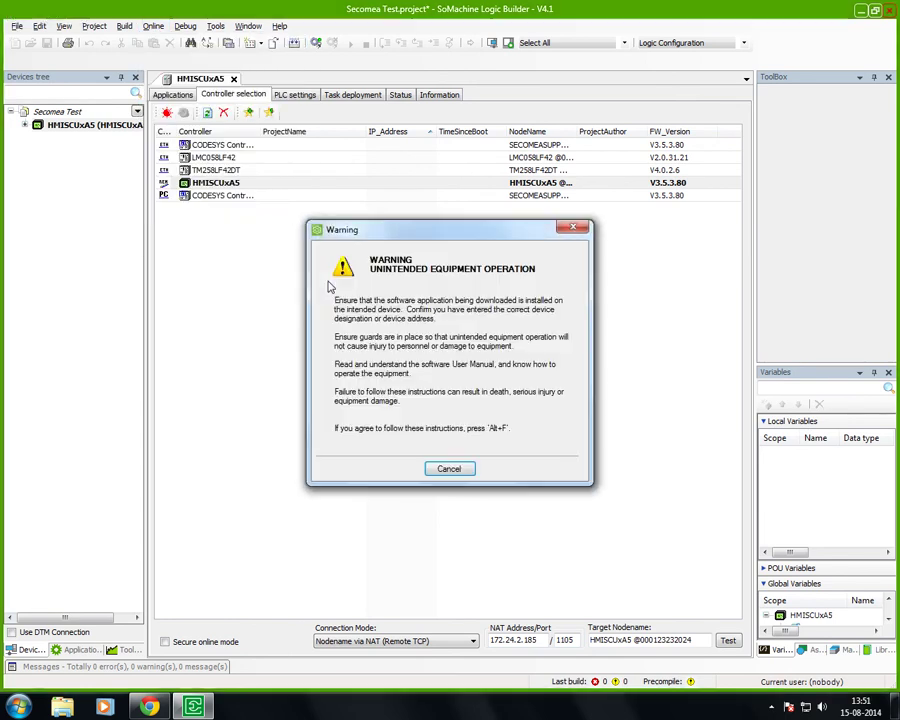
pyautogui.hotkey('alt', 'f')
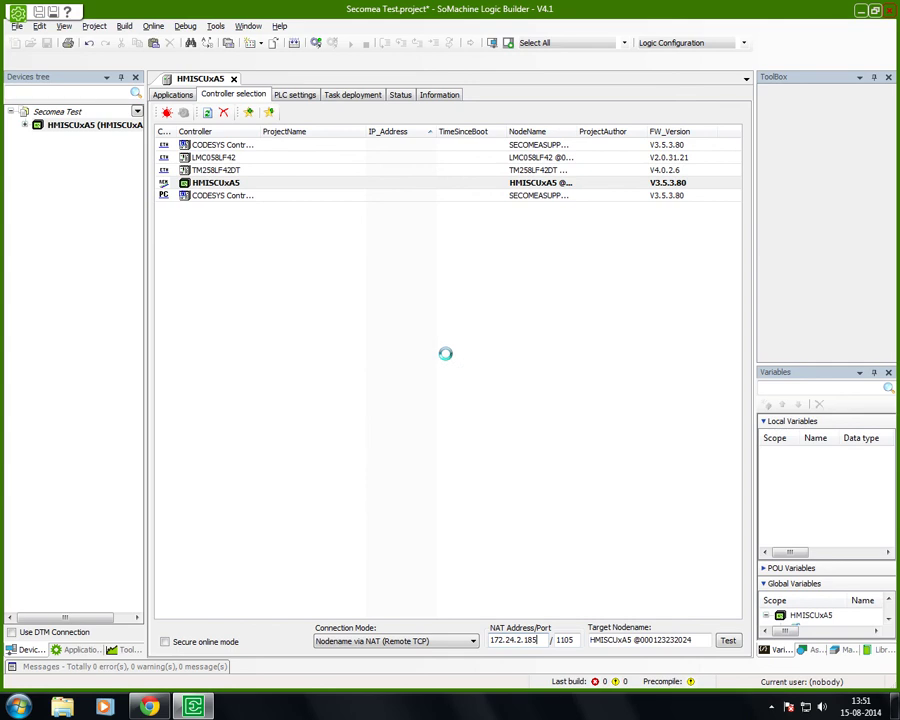